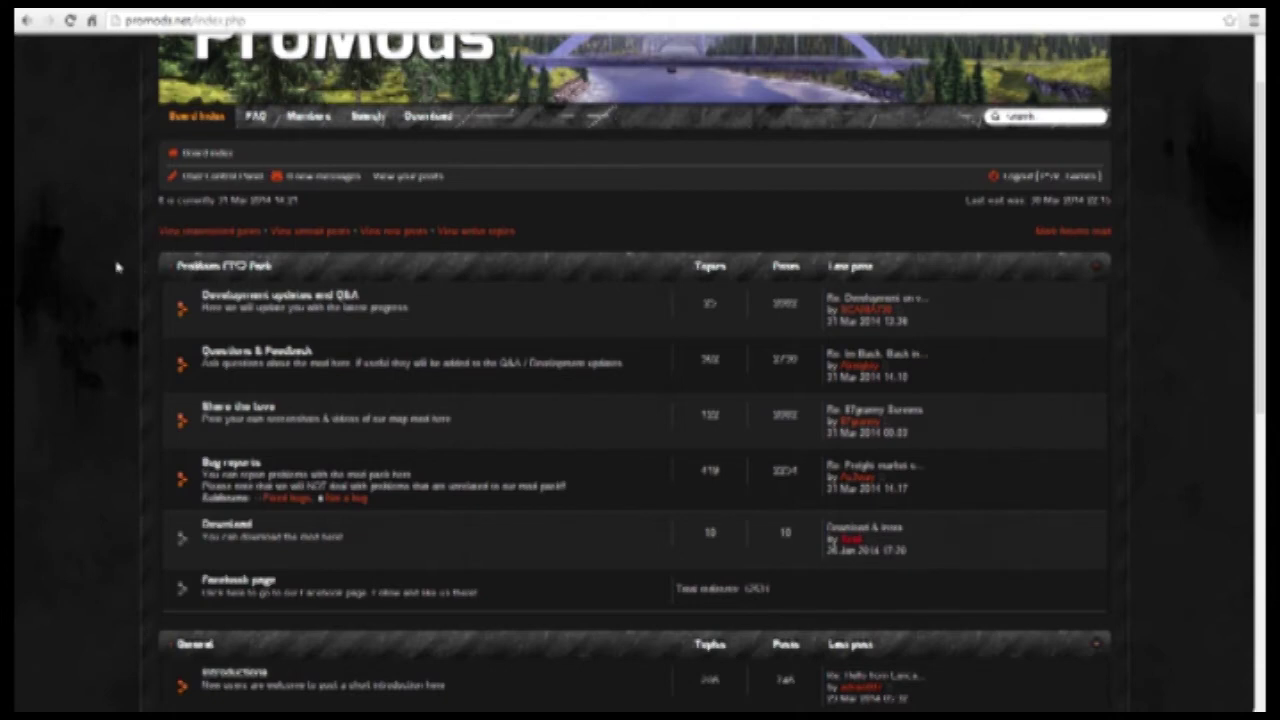
Step: Go to the Download forum and open the 'ProMods Content v1.60 (Current)' topic
{"action": "scroll", "coordinate": [120, 264], "scroll_direction": "up", "scroll_amount": 1}
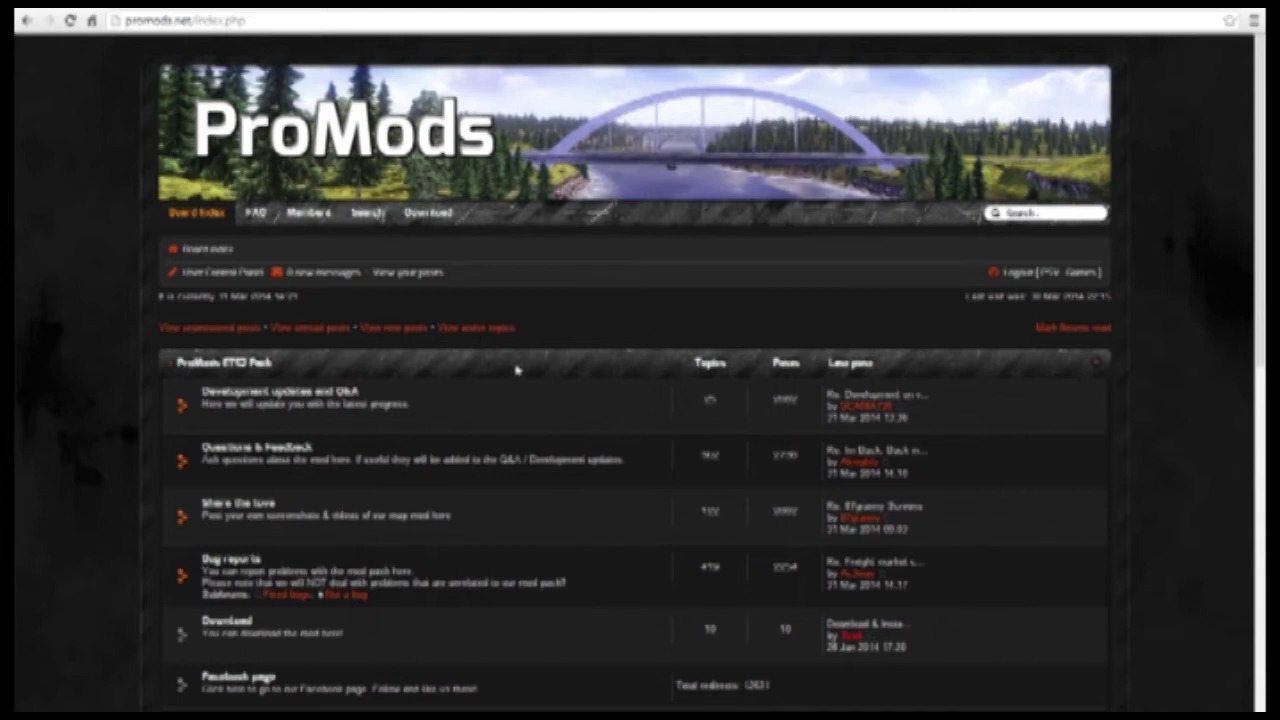
{"action": "scroll", "coordinate": [494, 423], "scroll_direction": "down", "scroll_amount": 1}
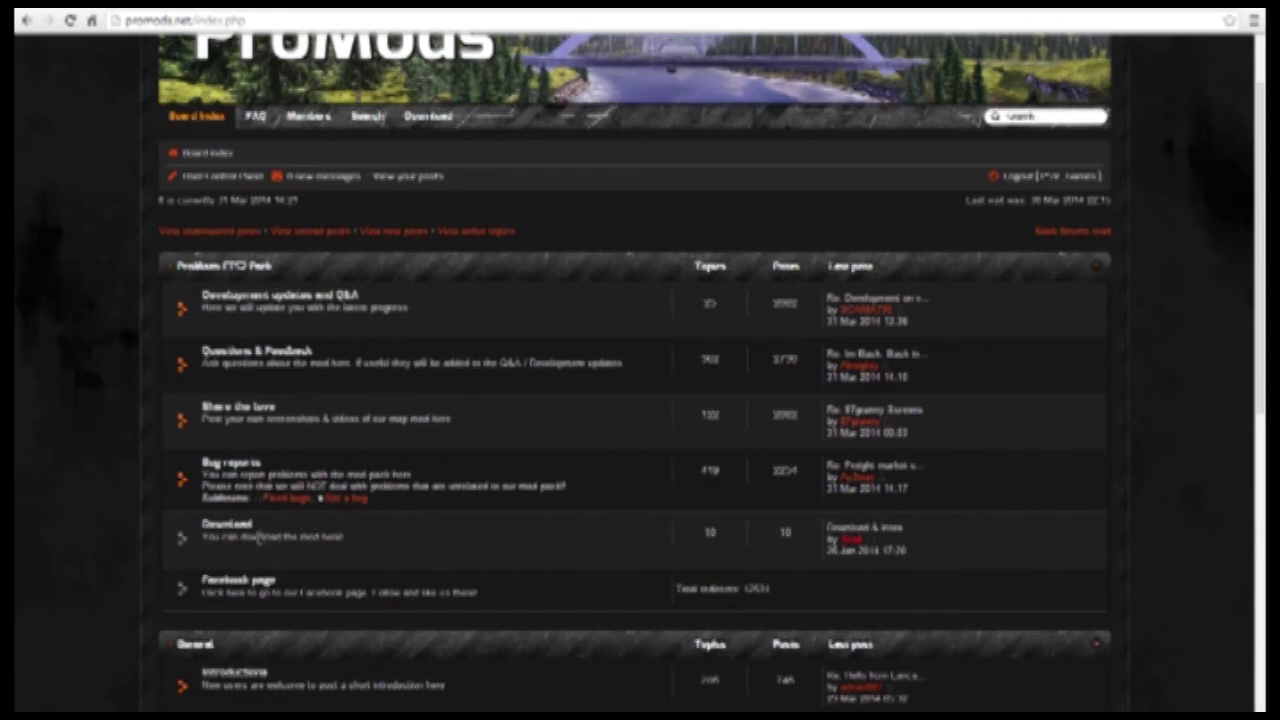
{"action": "left_click", "coordinate": [244, 530]}
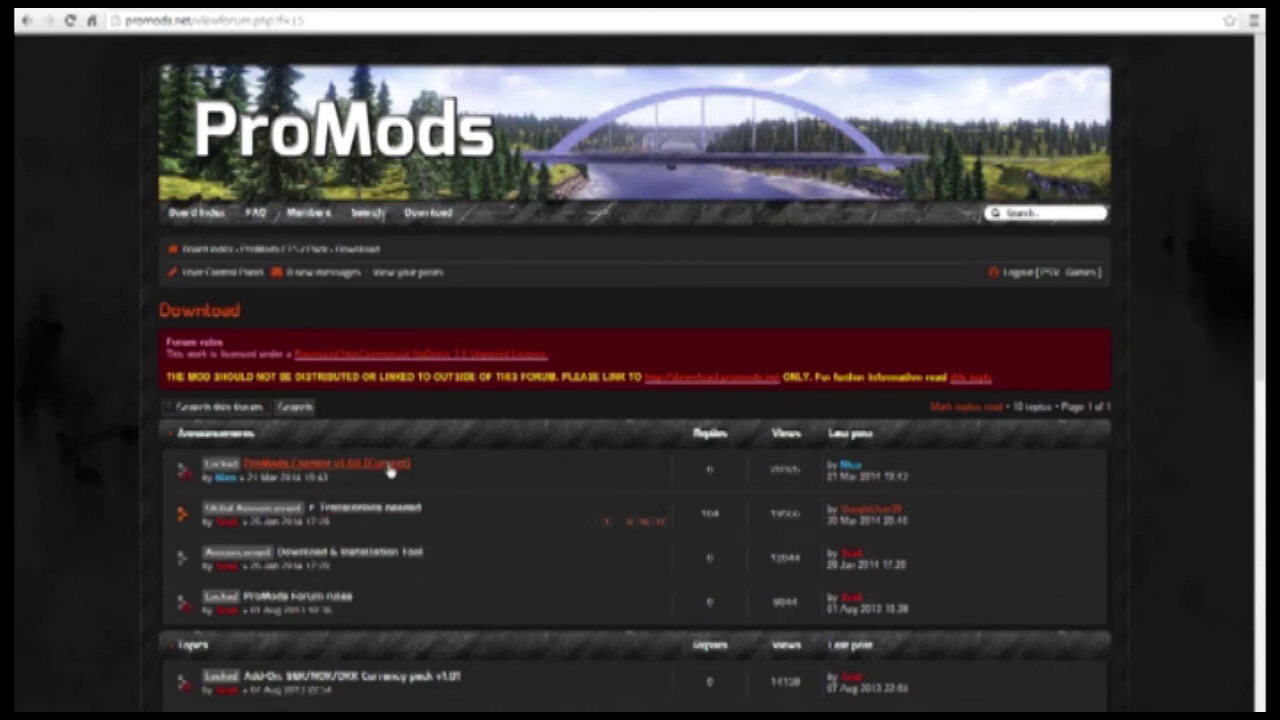
{"action": "scroll", "coordinate": [390, 470], "scroll_direction": "down", "scroll_amount": 1}
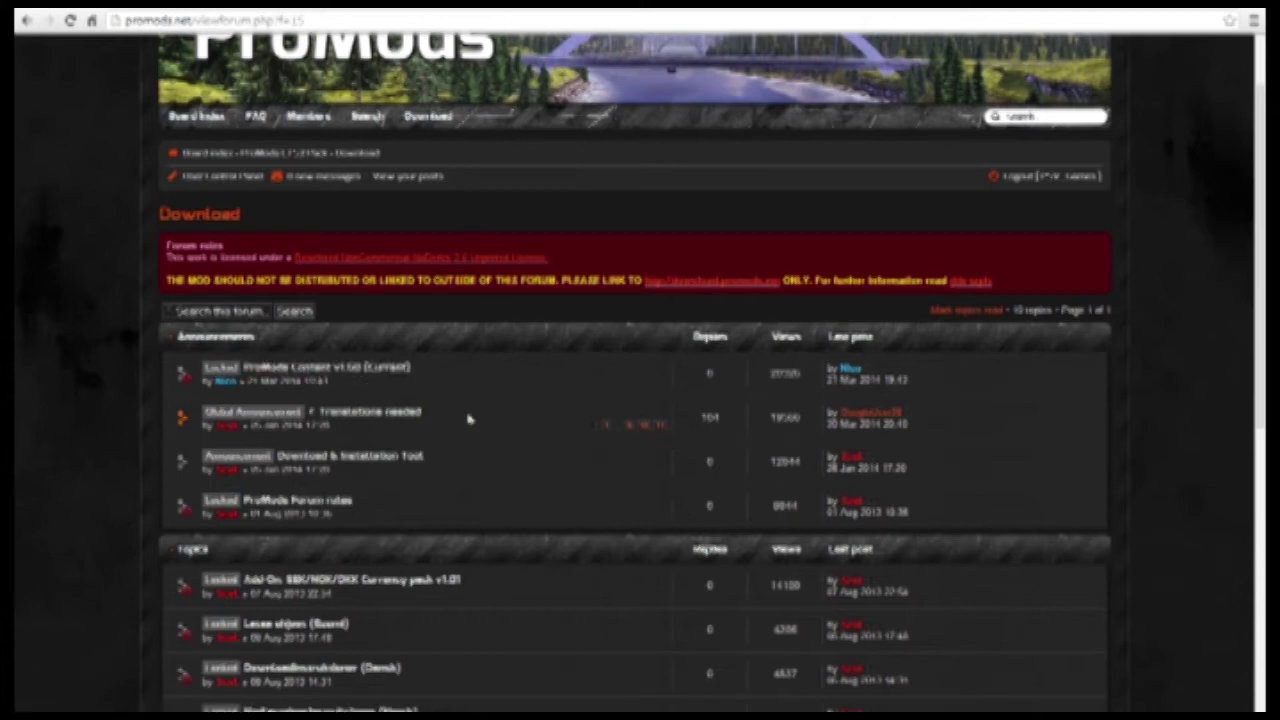
{"action": "left_click", "coordinate": [376, 370]}
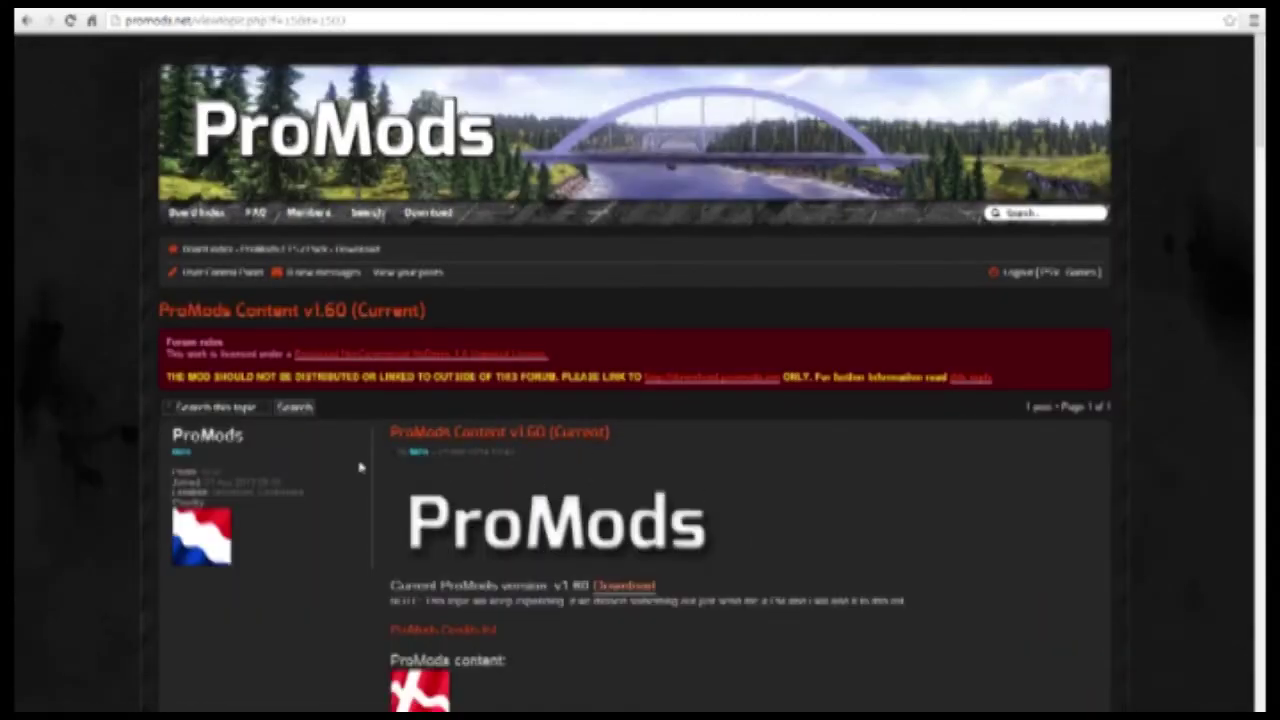
Step: Read through the v1.60 topic, follow its download link and continue with English as the language
{"action": "scroll", "coordinate": [395, 510], "scroll_direction": "down", "scroll_amount": 2}
{"action": "scroll", "coordinate": [540, 405], "scroll_direction": "down", "scroll_amount": 5}
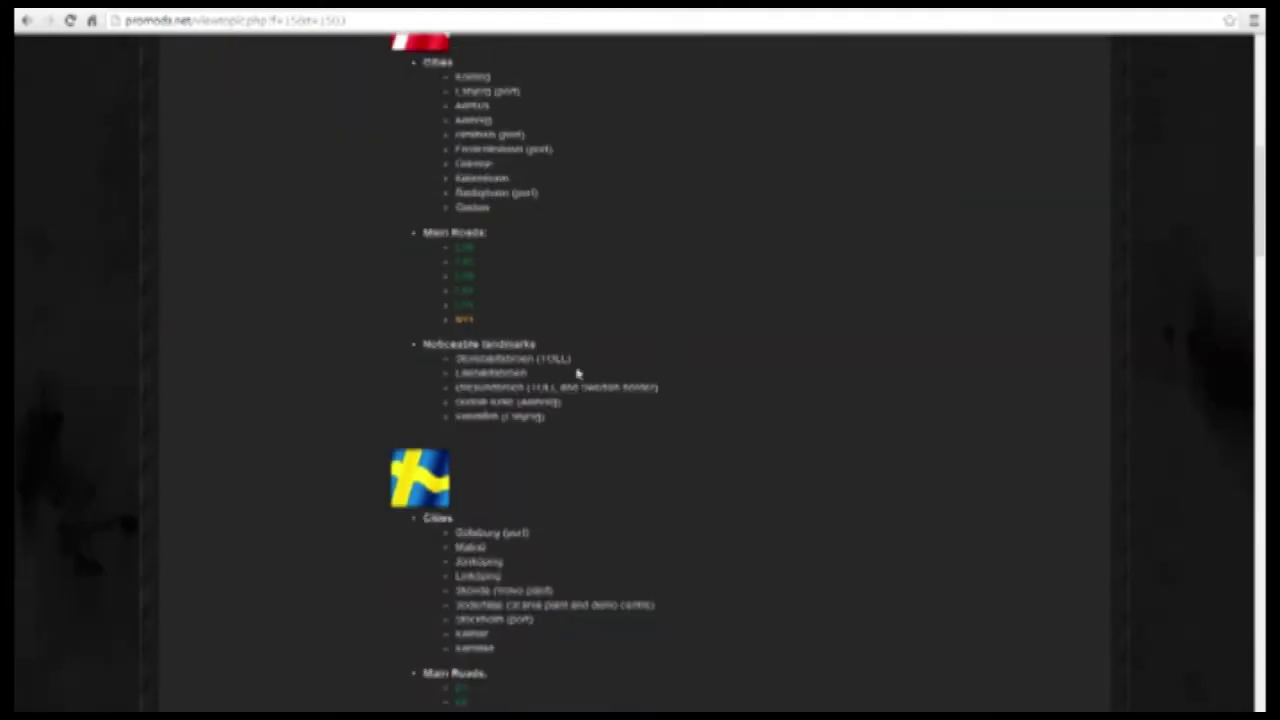
{"action": "scroll", "coordinate": [600, 440], "scroll_direction": "down", "scroll_amount": 8}
{"action": "scroll", "coordinate": [615, 450], "scroll_direction": "up", "scroll_amount": 10}
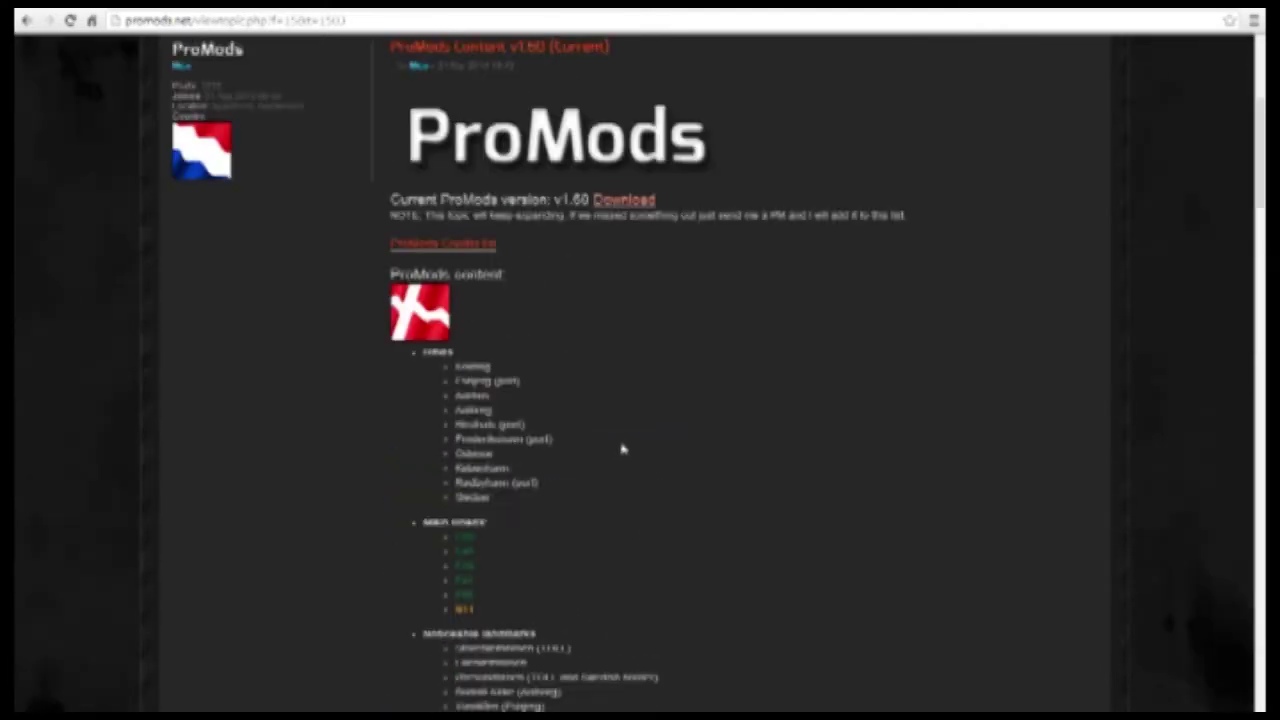
{"action": "scroll", "coordinate": [610, 460], "scroll_direction": "up", "scroll_amount": 4}
{"action": "scroll", "coordinate": [600, 471], "scroll_direction": "down", "scroll_amount": 1}
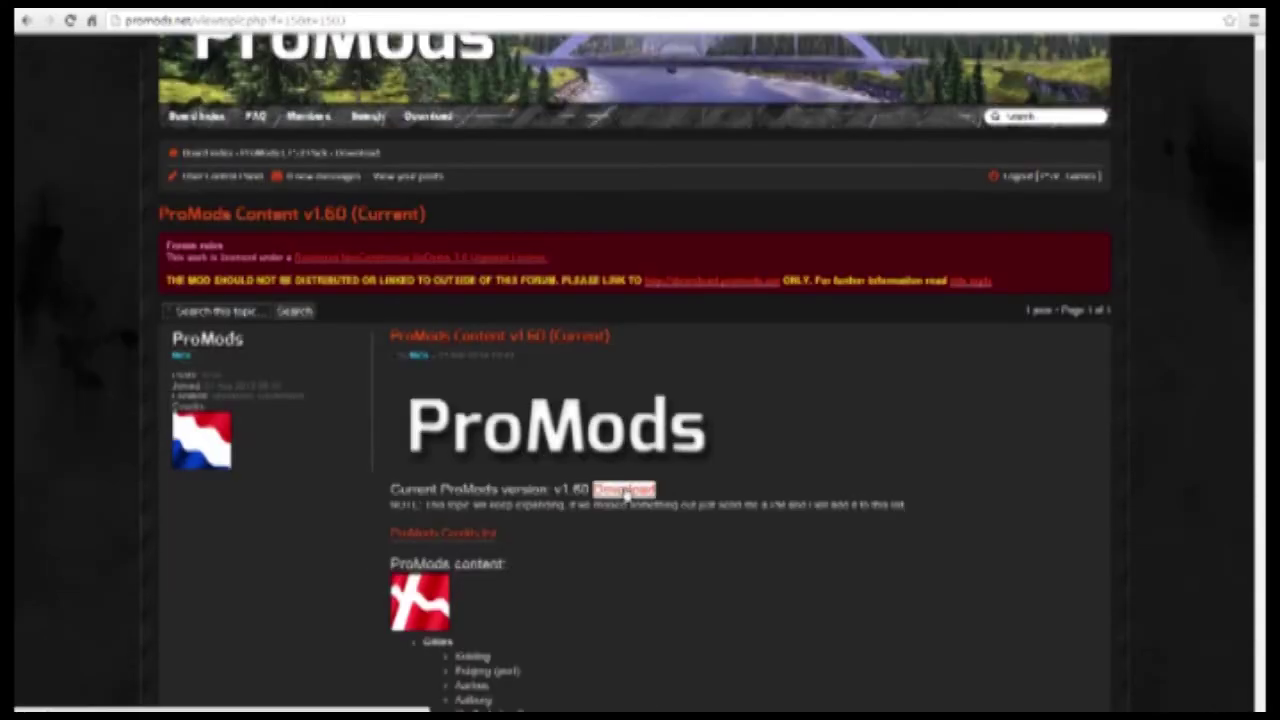
{"action": "left_click", "coordinate": [626, 490]}
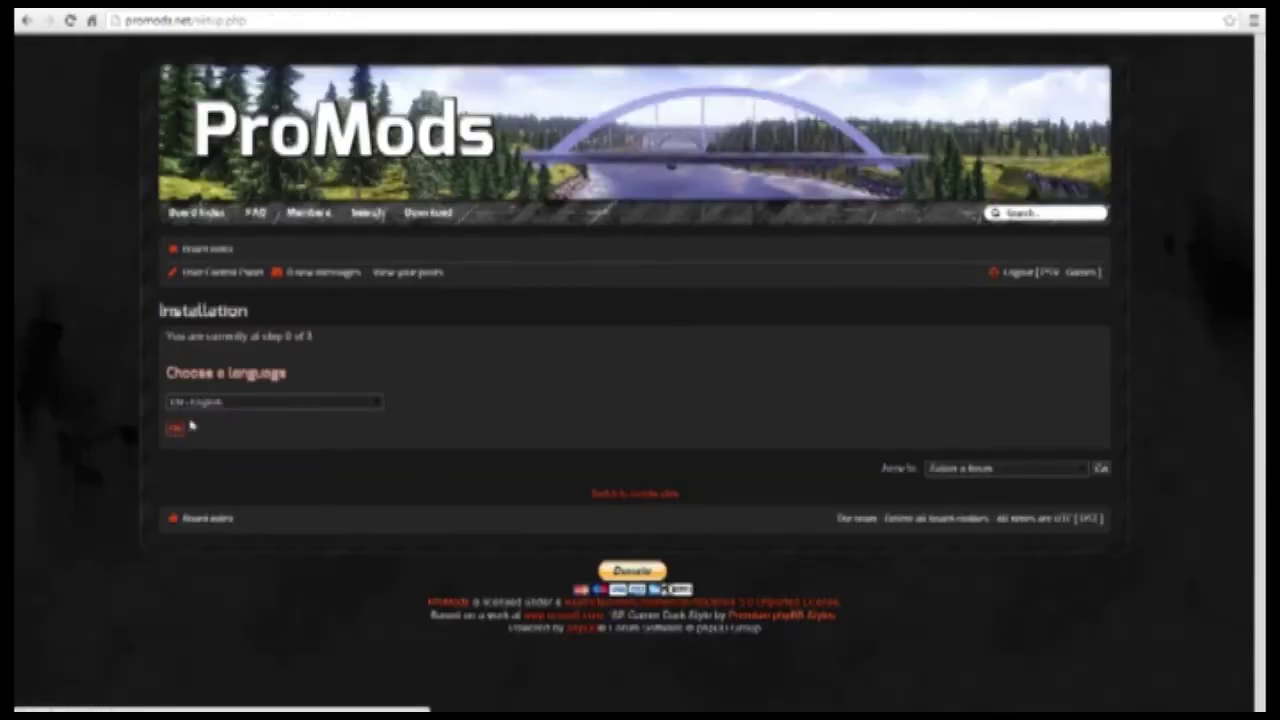
{"action": "left_click", "coordinate": [177, 434]}
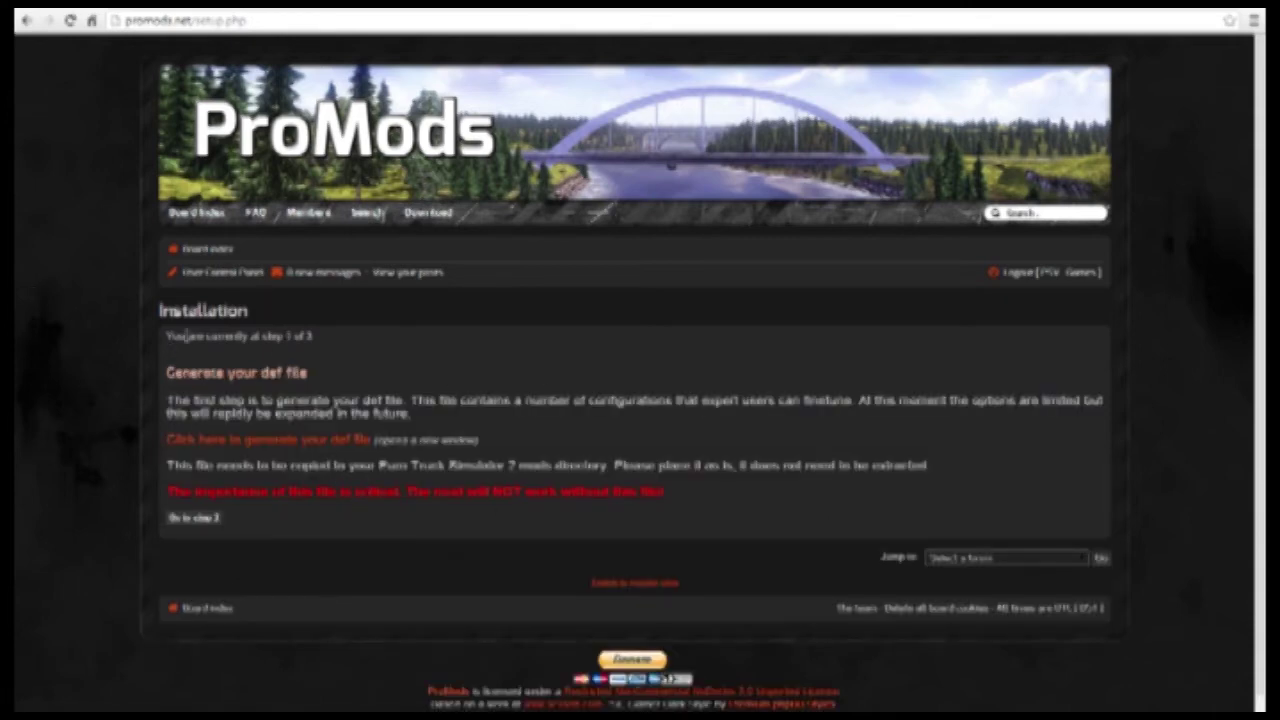
Step: Generate and download the ProMods def file, then return to the step 1 installation page
{"action": "left_click_drag", "start_coordinate": [185, 336], "coordinate": [306, 336]}
{"action": "left_click", "coordinate": [324, 349]}
{"action": "left_click_drag", "start_coordinate": [500, 440], "coordinate": [160, 442]}
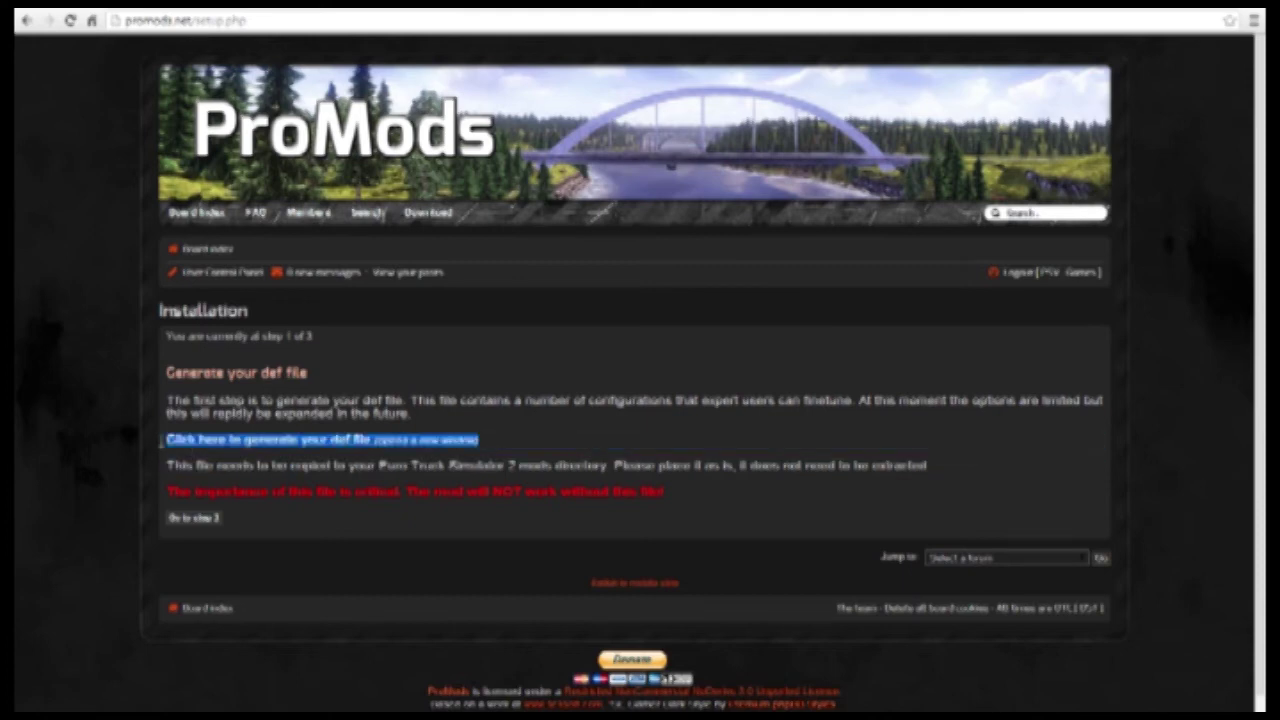
{"action": "left_click", "coordinate": [506, 449]}
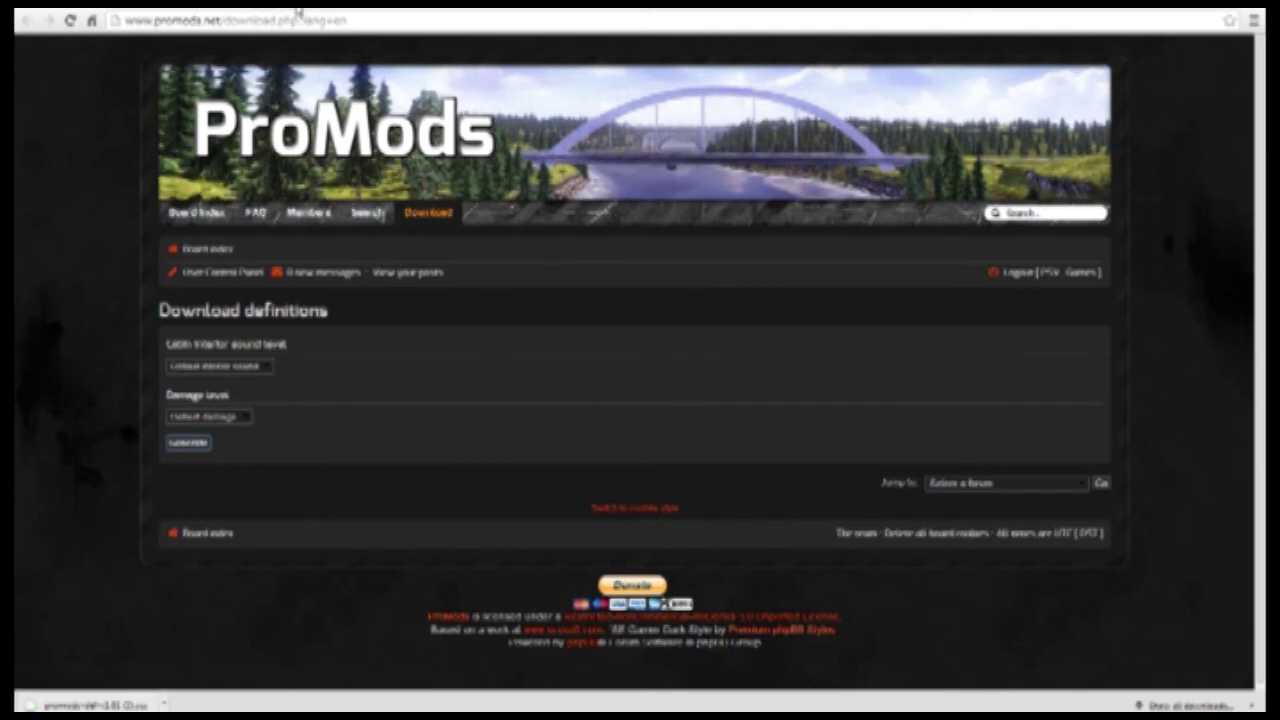
{"action": "key", "text": "alt+Left"}
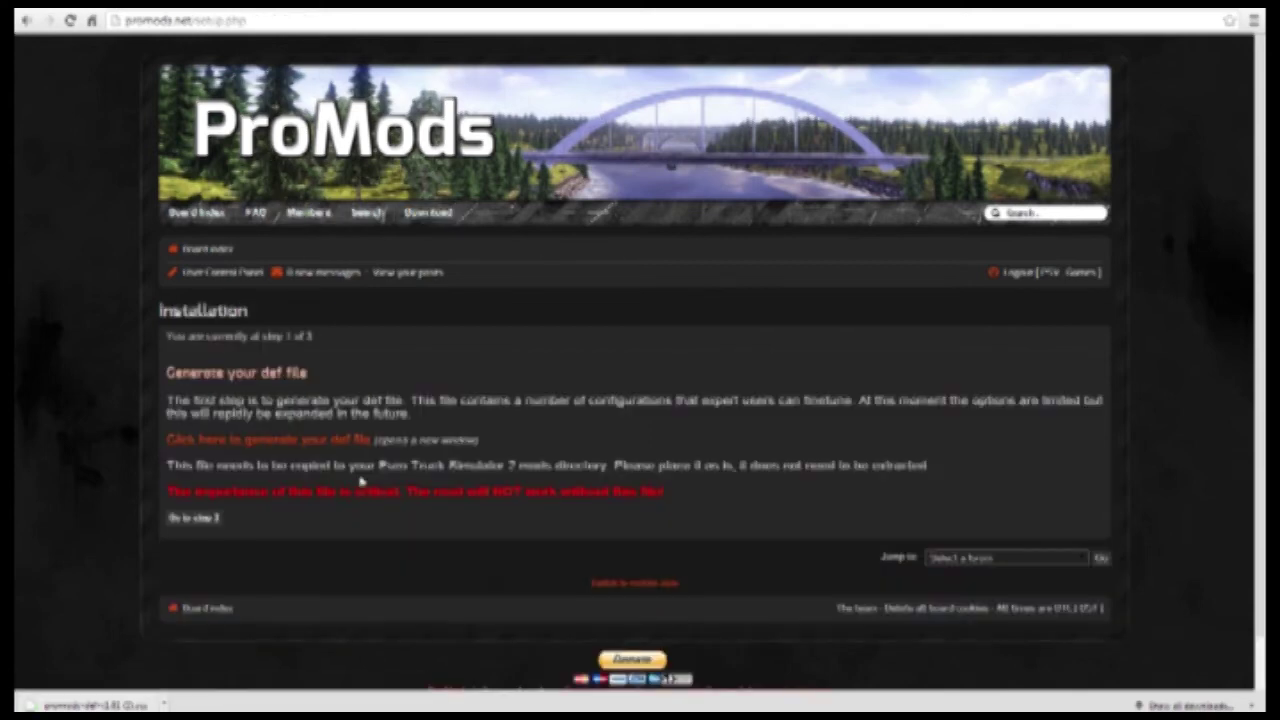
Step: Continue to installation step 2 and scroll down to the download method options
{"action": "left_click", "coordinate": [205, 518]}
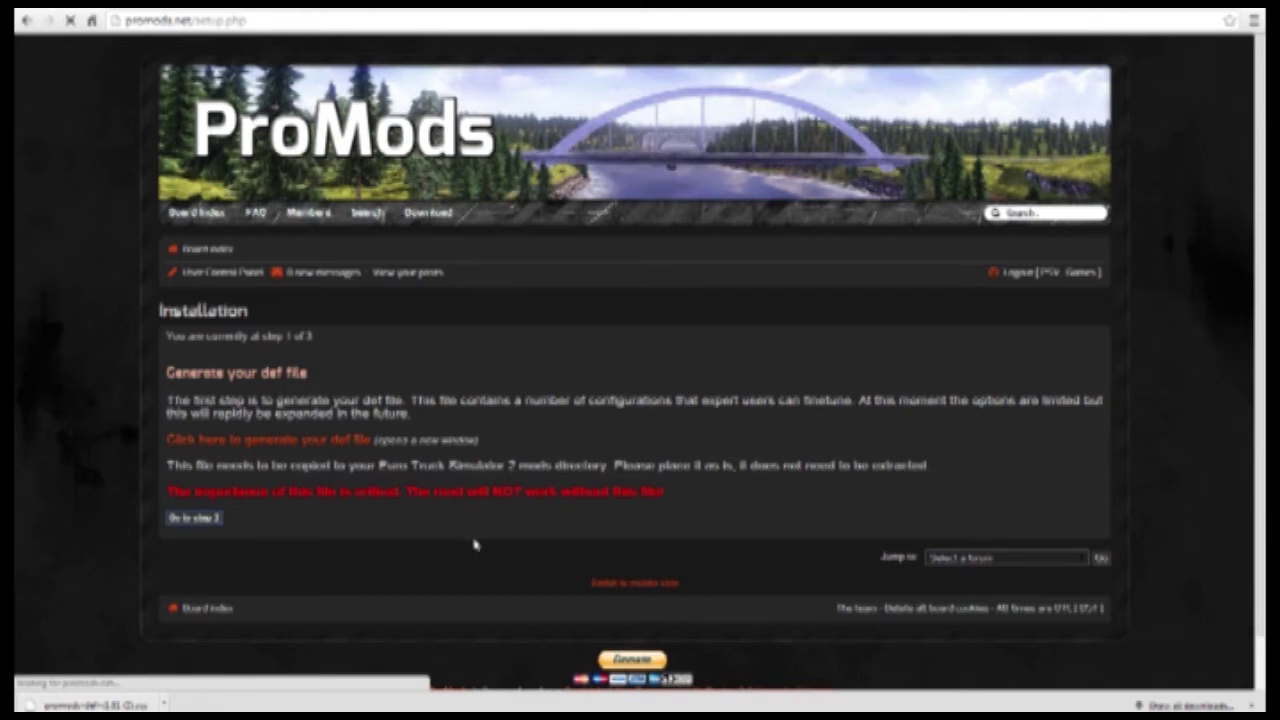
{"action": "scroll", "coordinate": [487, 533], "scroll_direction": "down", "scroll_amount": 1}
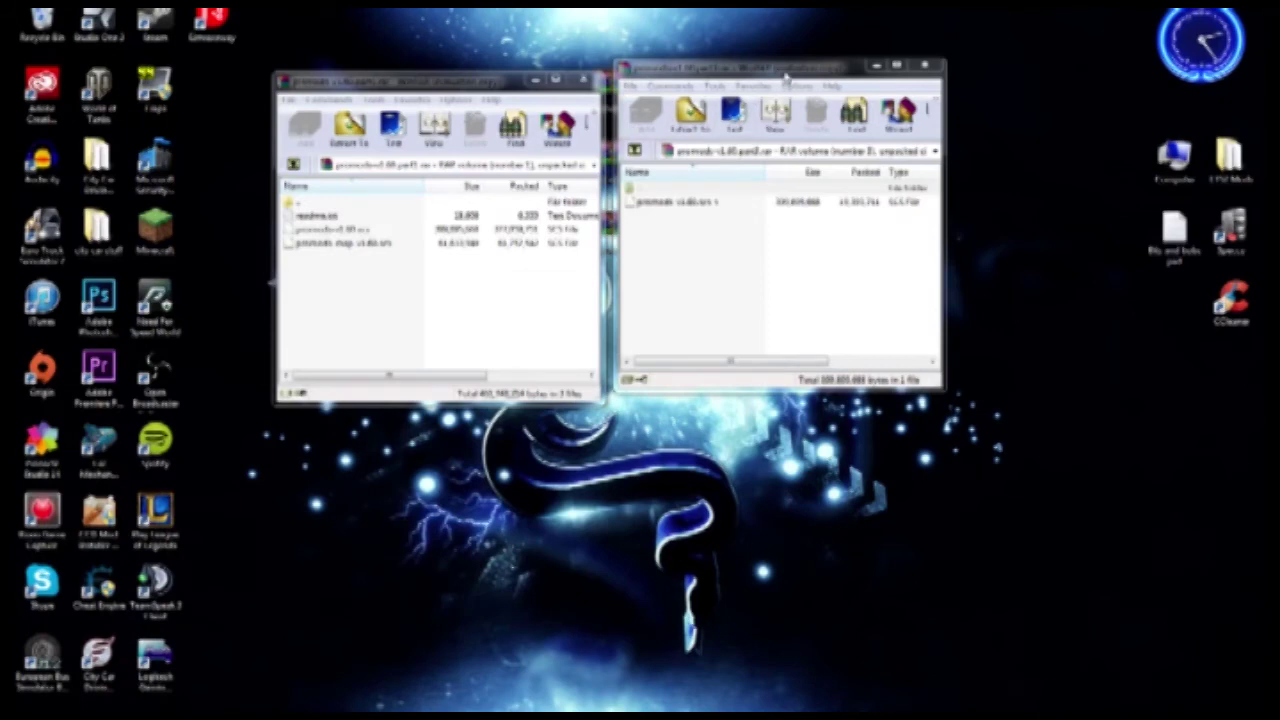
Step: Inspect both archives' readme.txt, promods-map-v1.60.scs and promods-v1.60.scs files
{"action": "left_click_drag", "start_coordinate": [737, 69], "coordinate": [740, 80]}
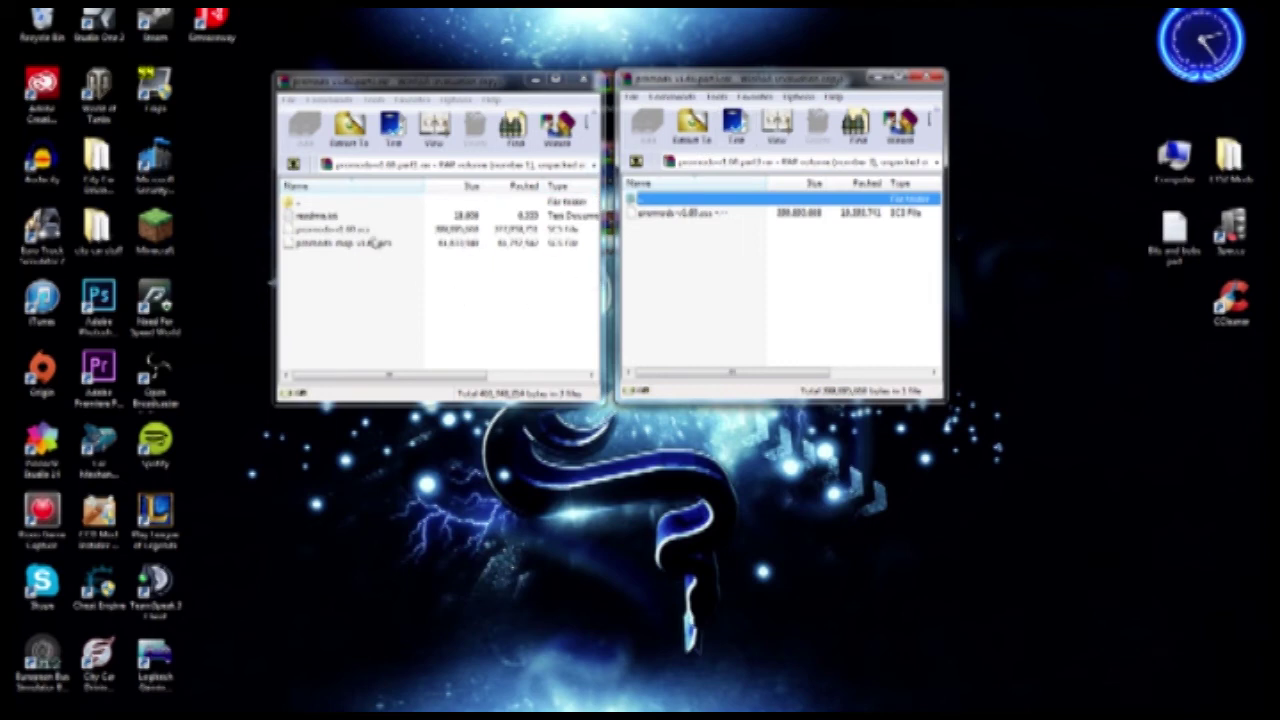
{"action": "left_click", "coordinate": [317, 217]}
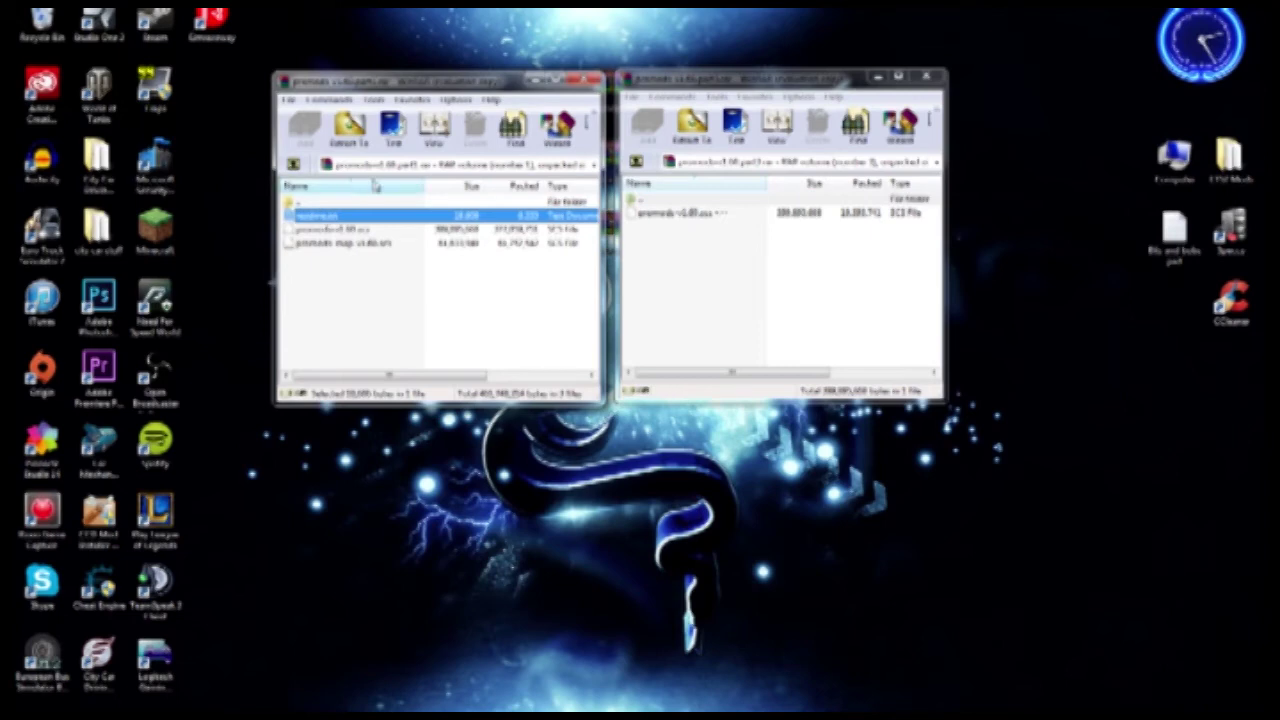
{"action": "left_click", "coordinate": [366, 244]}
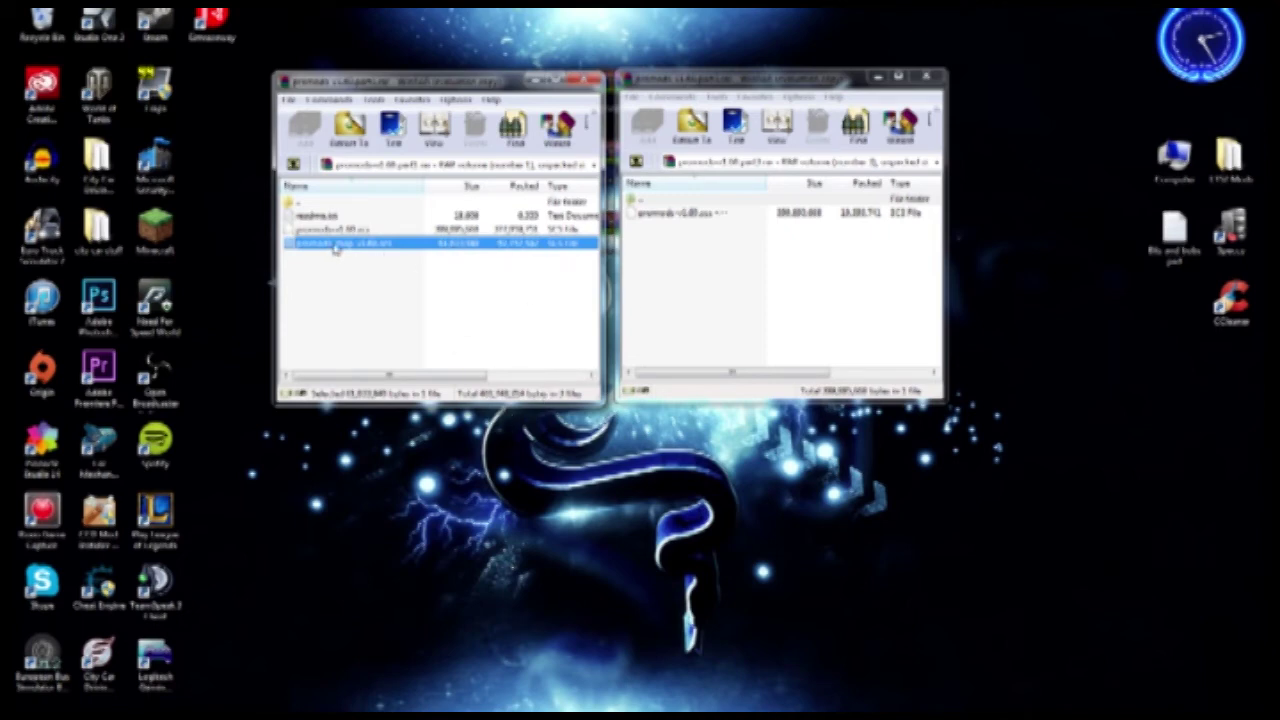
{"action": "left_click", "coordinate": [657, 216]}
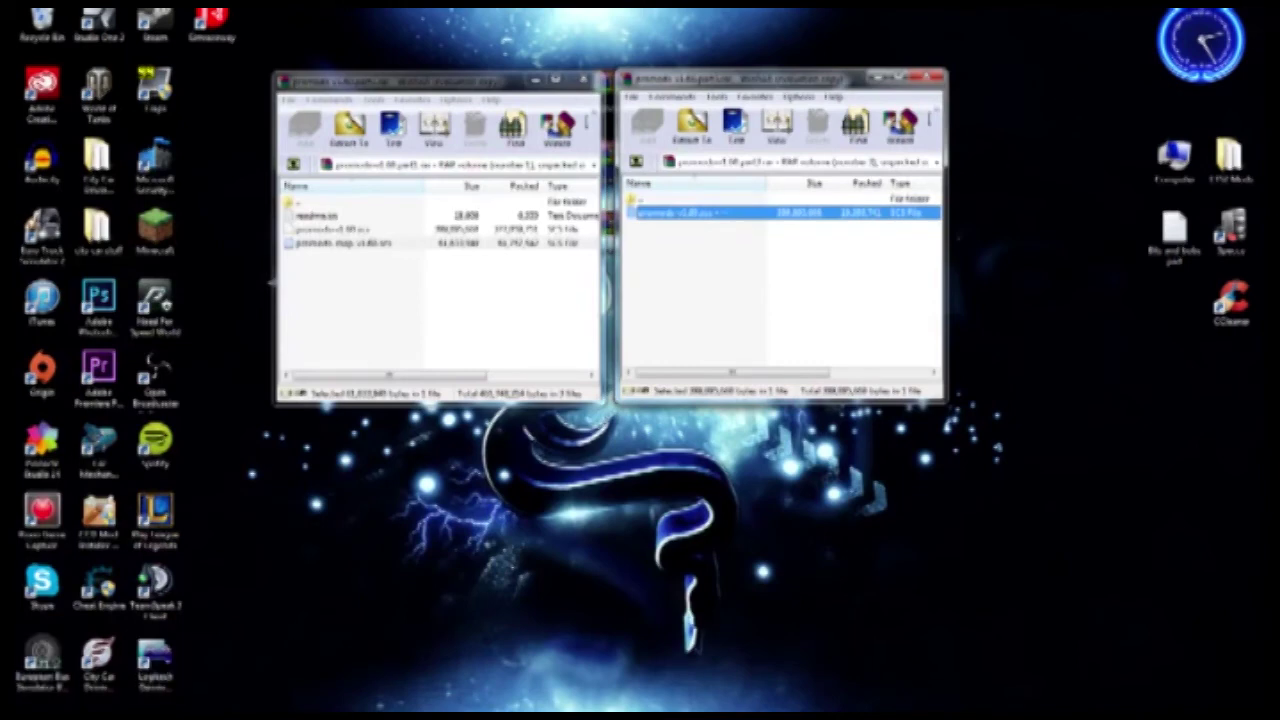
{"action": "left_click", "coordinate": [30, 708]}
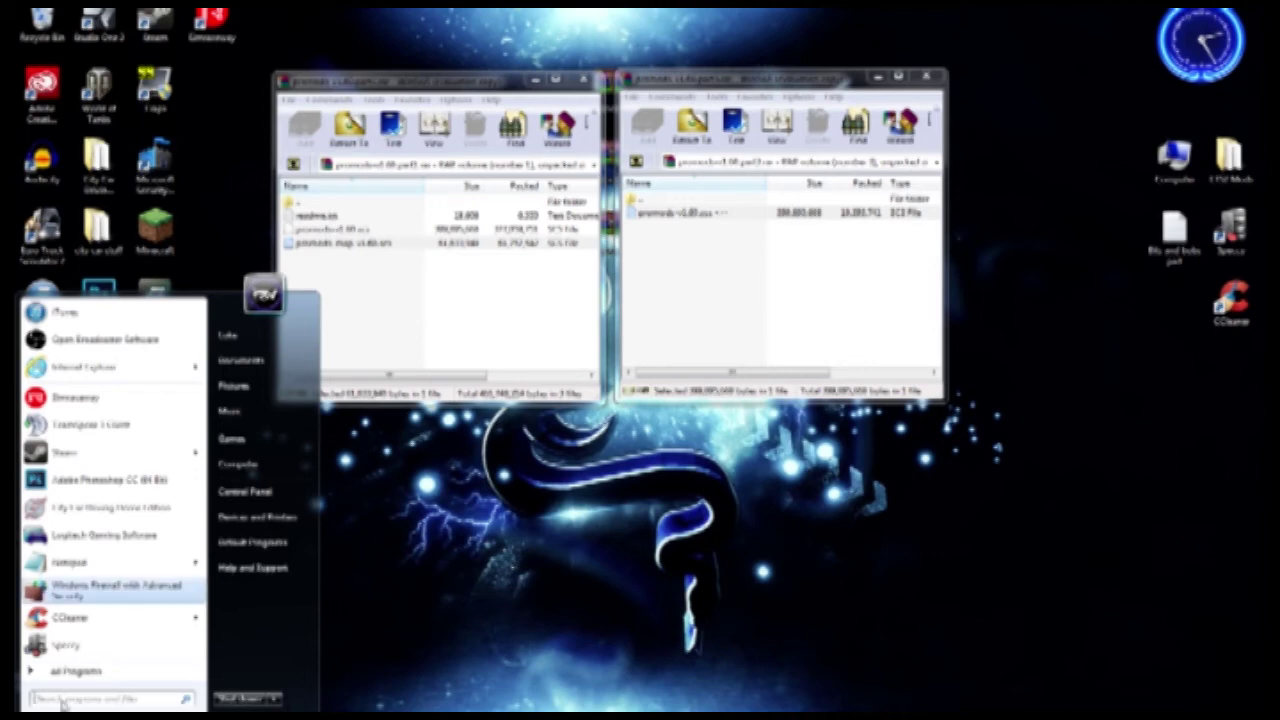
Step: Go from Documents into the Euro Truck Simulator 2 mod folder
{"action": "left_click", "coordinate": [240, 365]}
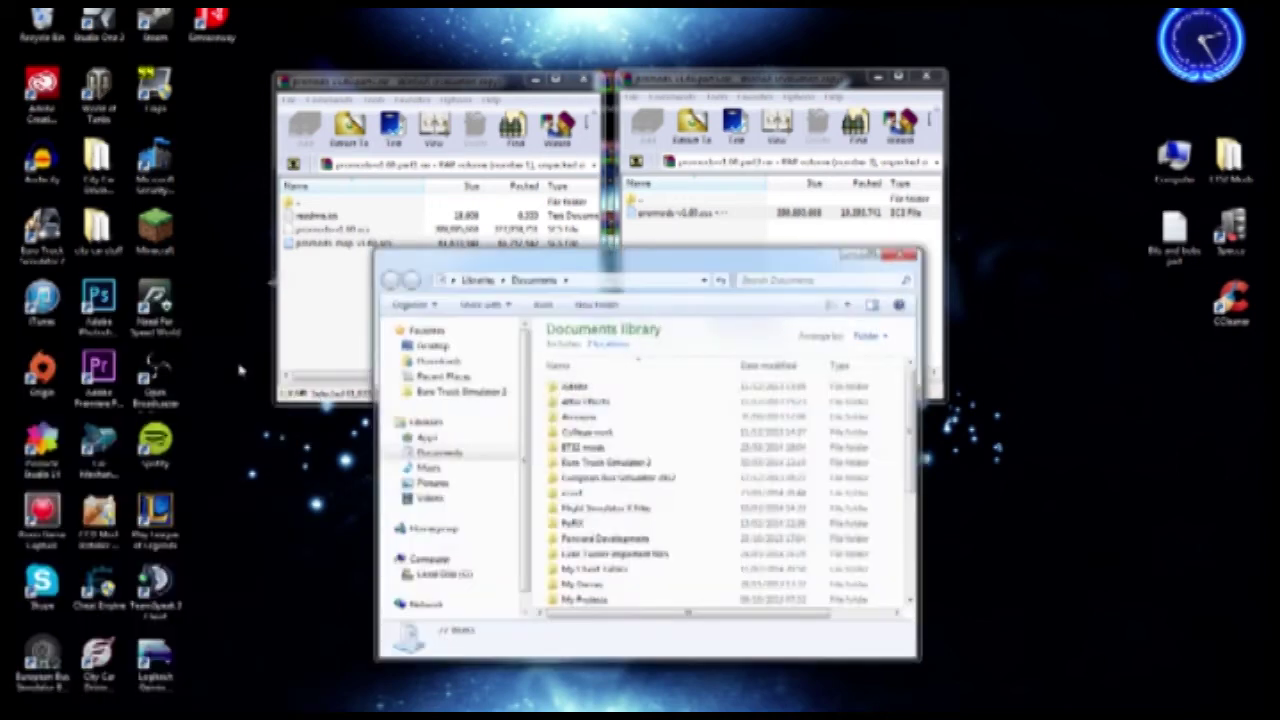
{"action": "left_click", "coordinate": [612, 466]}
{"action": "double_click", "coordinate": [612, 466]}
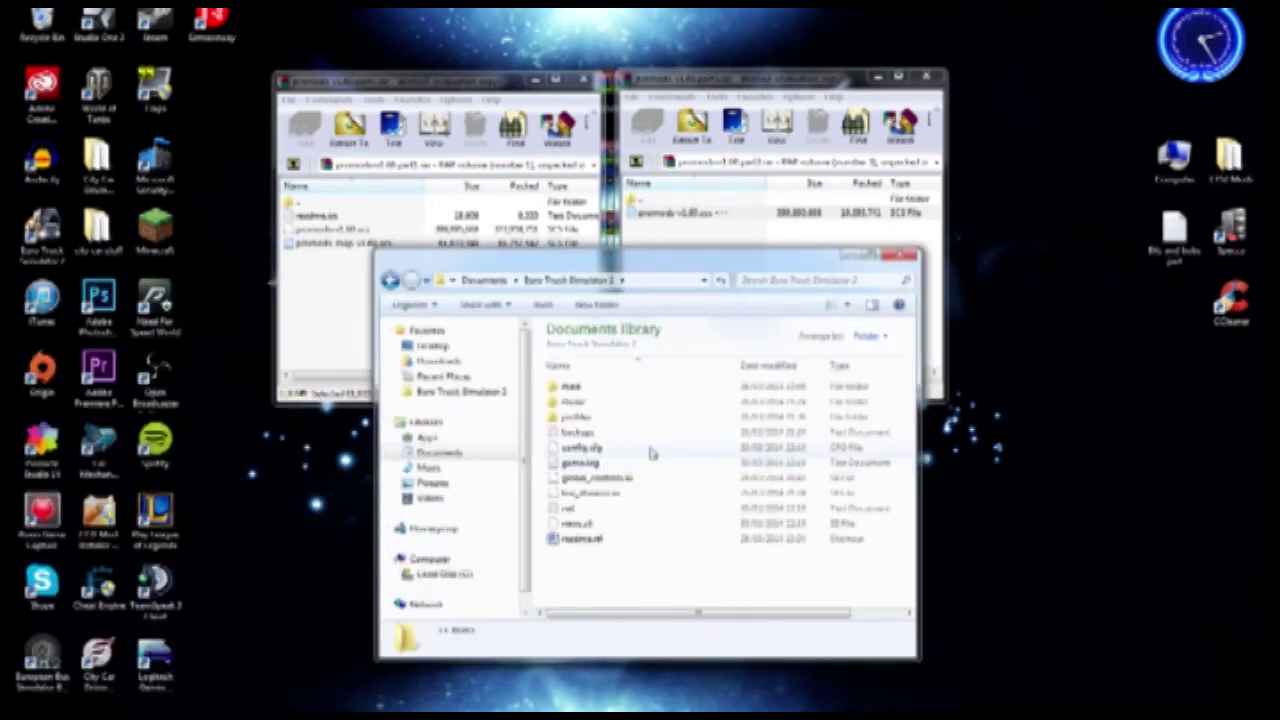
{"action": "left_click", "coordinate": [580, 390]}
{"action": "double_click", "coordinate": [583, 390]}
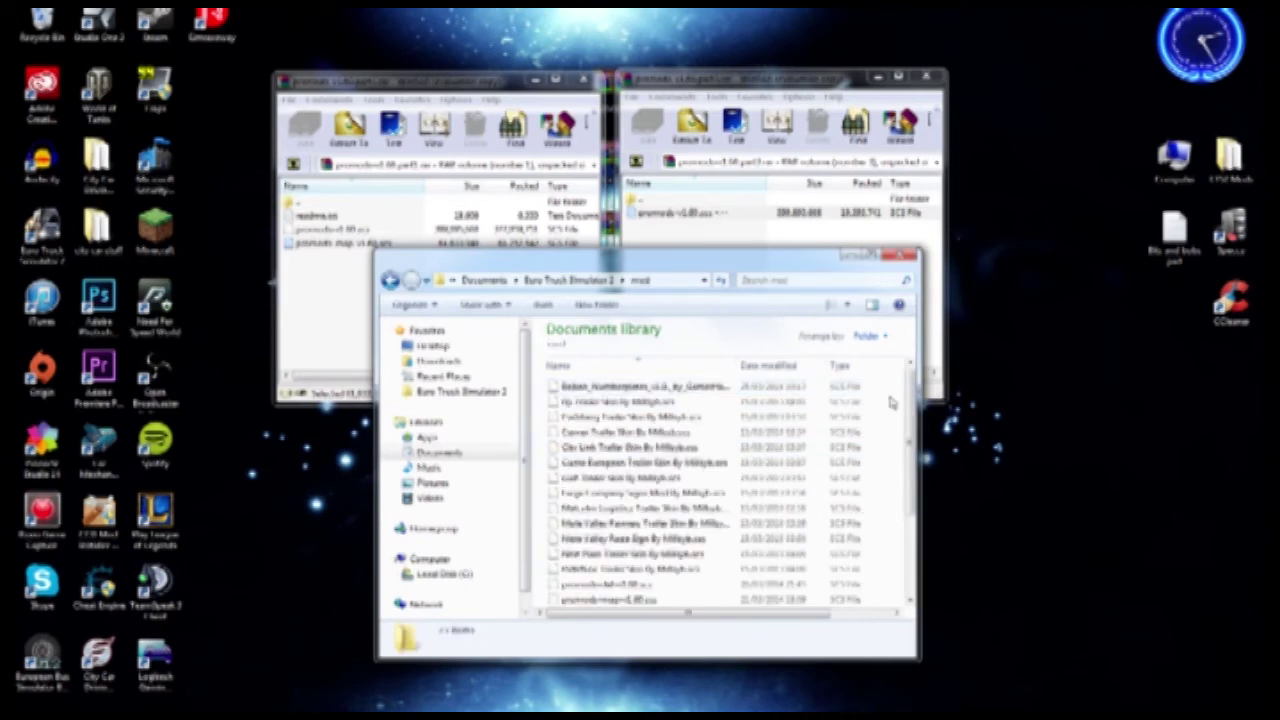
Step: Select the three ProMods v1.60 files: def, map and content .scs
{"action": "mouse_move", "coordinate": [910, 392]}
{"action": "left_mouse_down"}
{"action": "mouse_move", "coordinate": [911, 478]}
{"action": "mouse_move", "coordinate": [912, 395]}
{"action": "mouse_move", "coordinate": [912, 409]}
{"action": "left_mouse_up"}
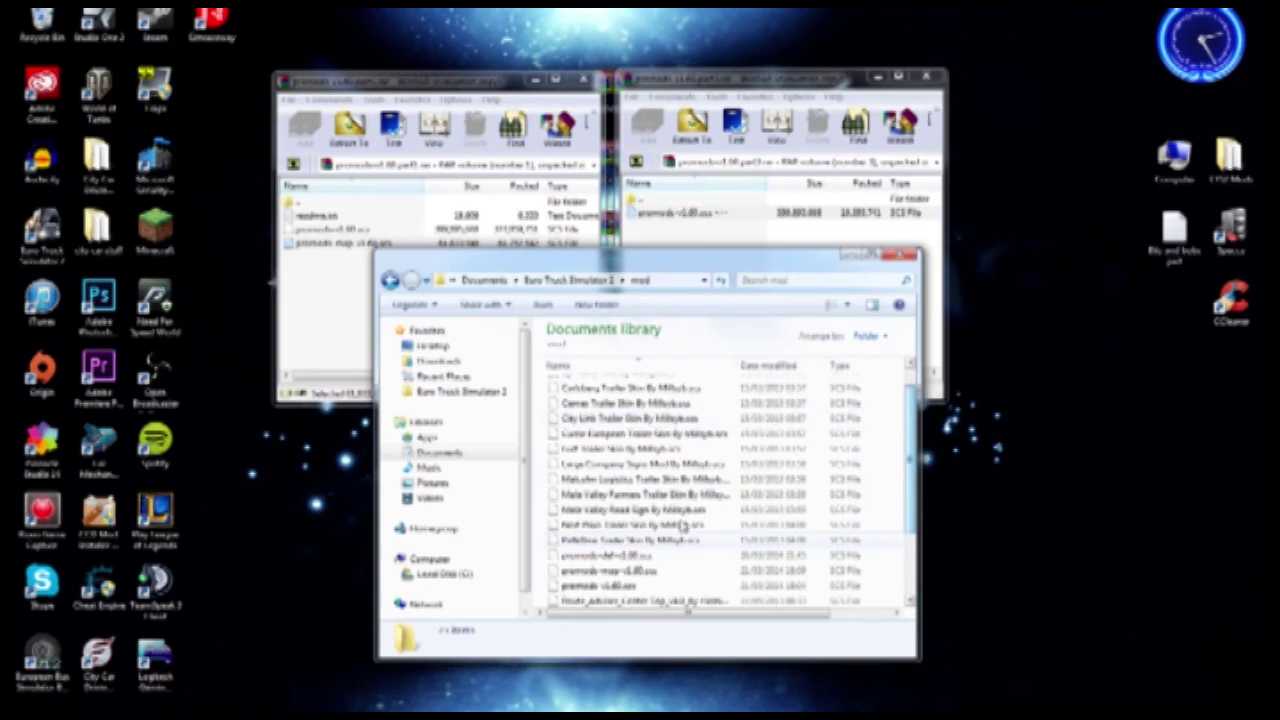
{"action": "left_click", "coordinate": [659, 556]}
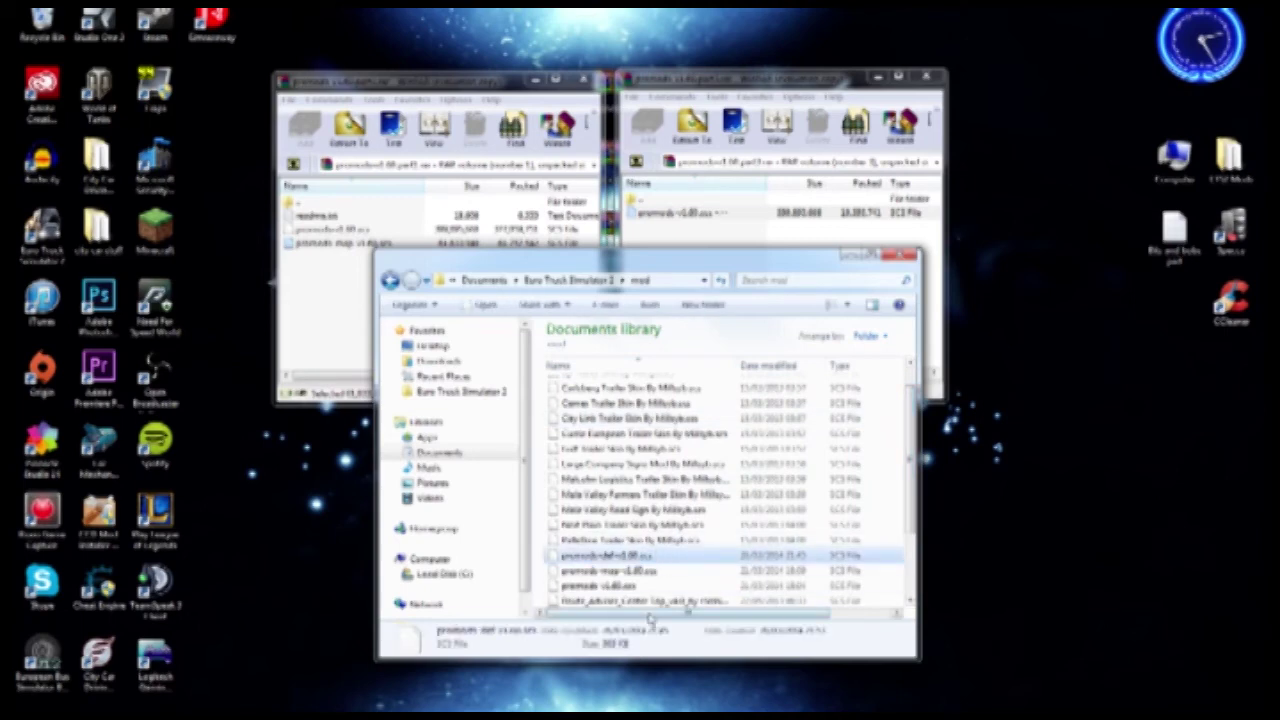
{"action": "left_click", "coordinate": [639, 587], "text": "shift"}
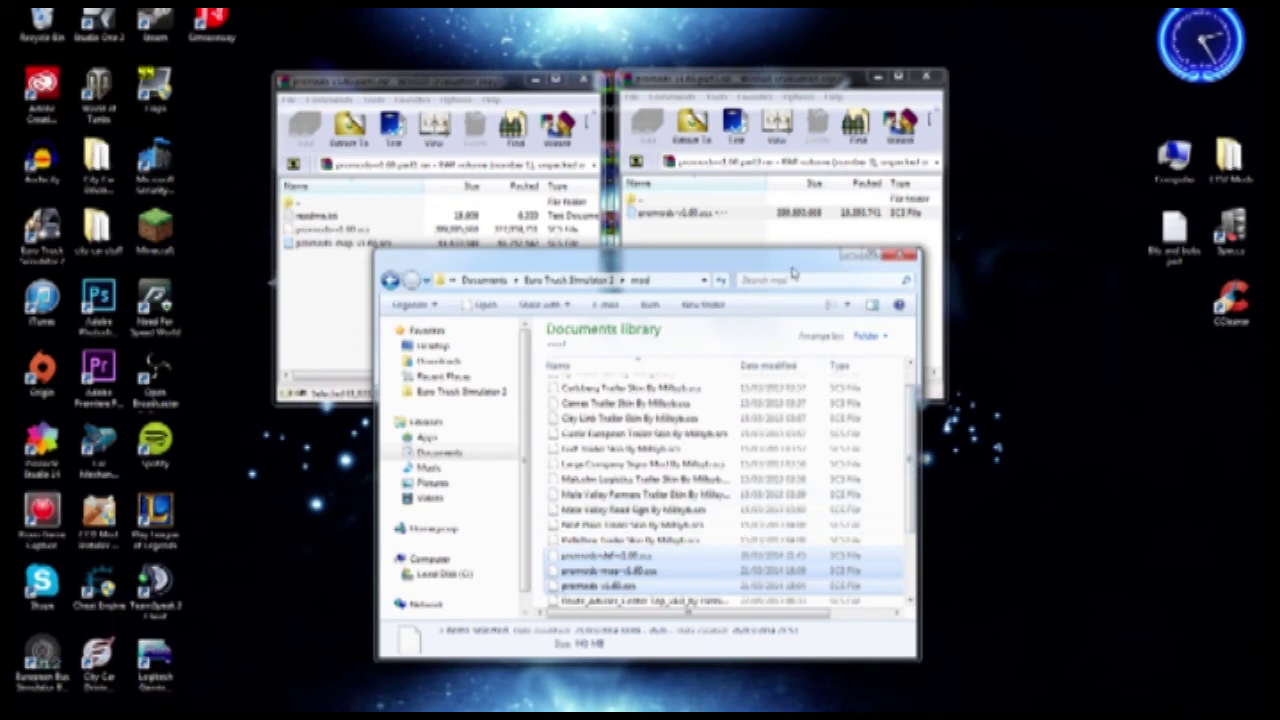
{"action": "left_click_drag", "start_coordinate": [860, 262], "coordinate": [1082, 266]}
{"action": "left_click", "coordinate": [705, 218]}
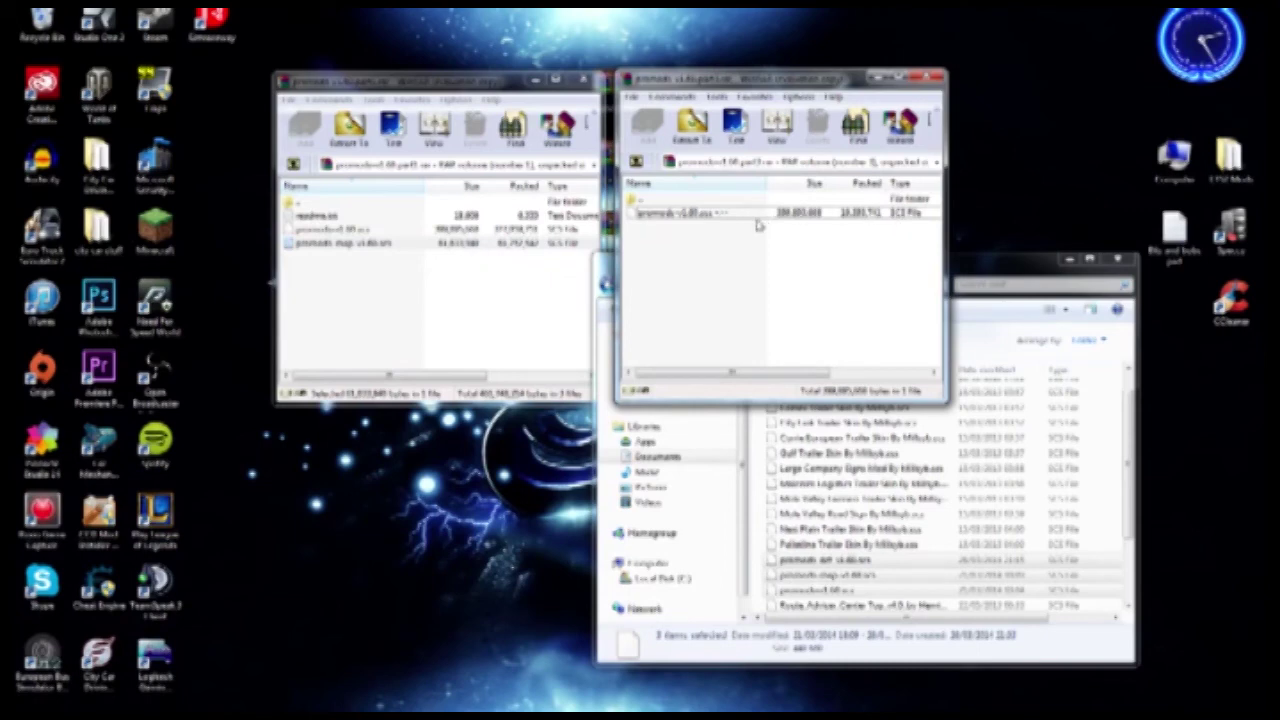
Step: Close both WinRAR archive windows and the Explorer mod folder window
{"action": "left_click", "coordinate": [936, 77]}
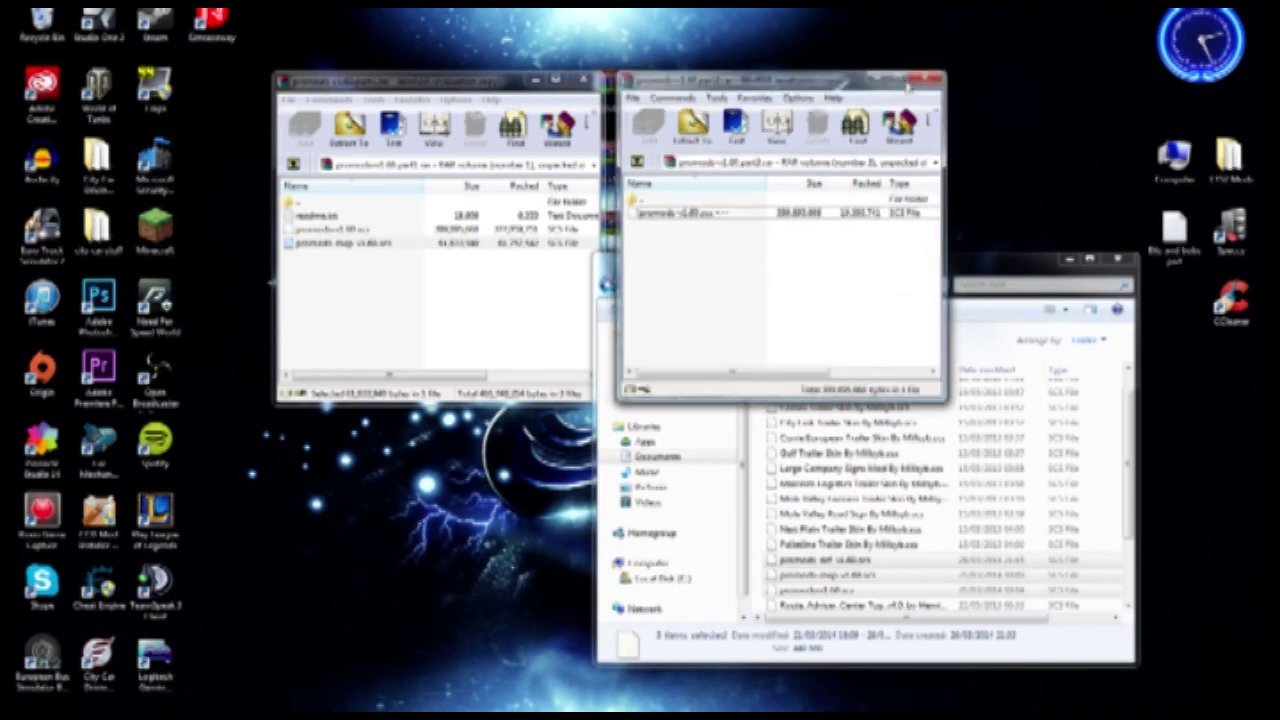
{"action": "left_click", "coordinate": [584, 80]}
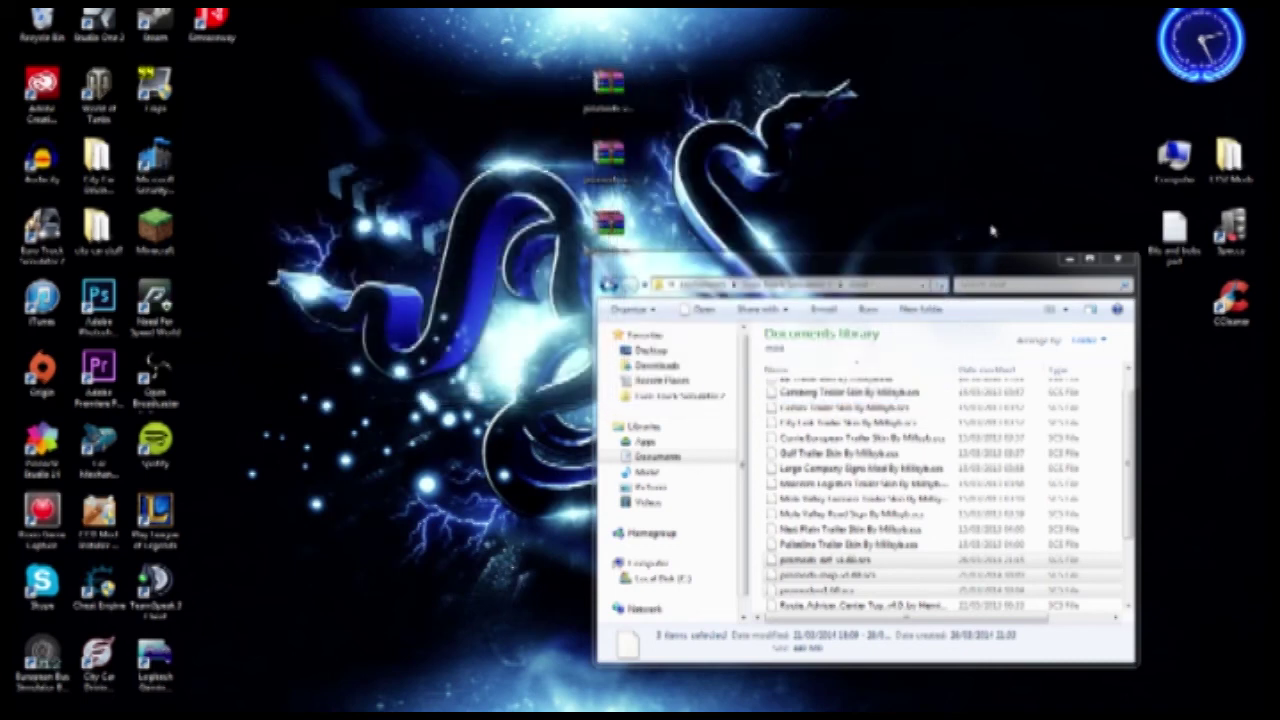
{"action": "left_click", "coordinate": [1121, 259]}
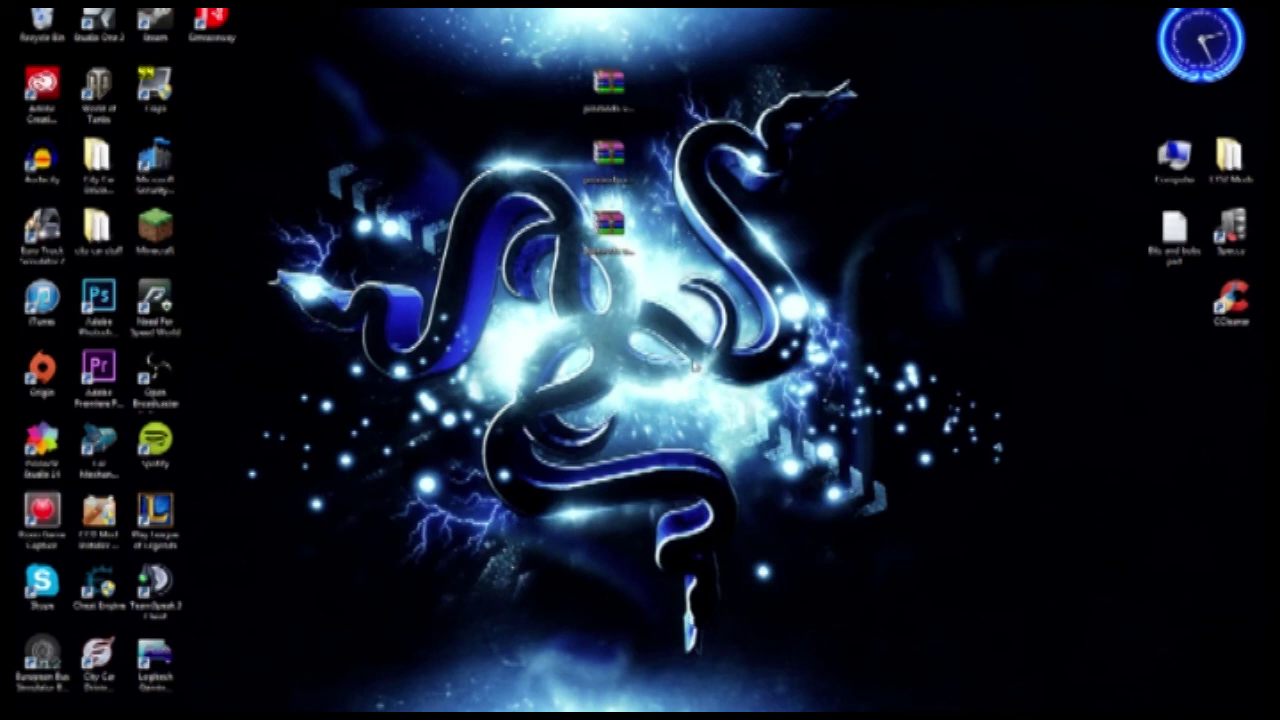